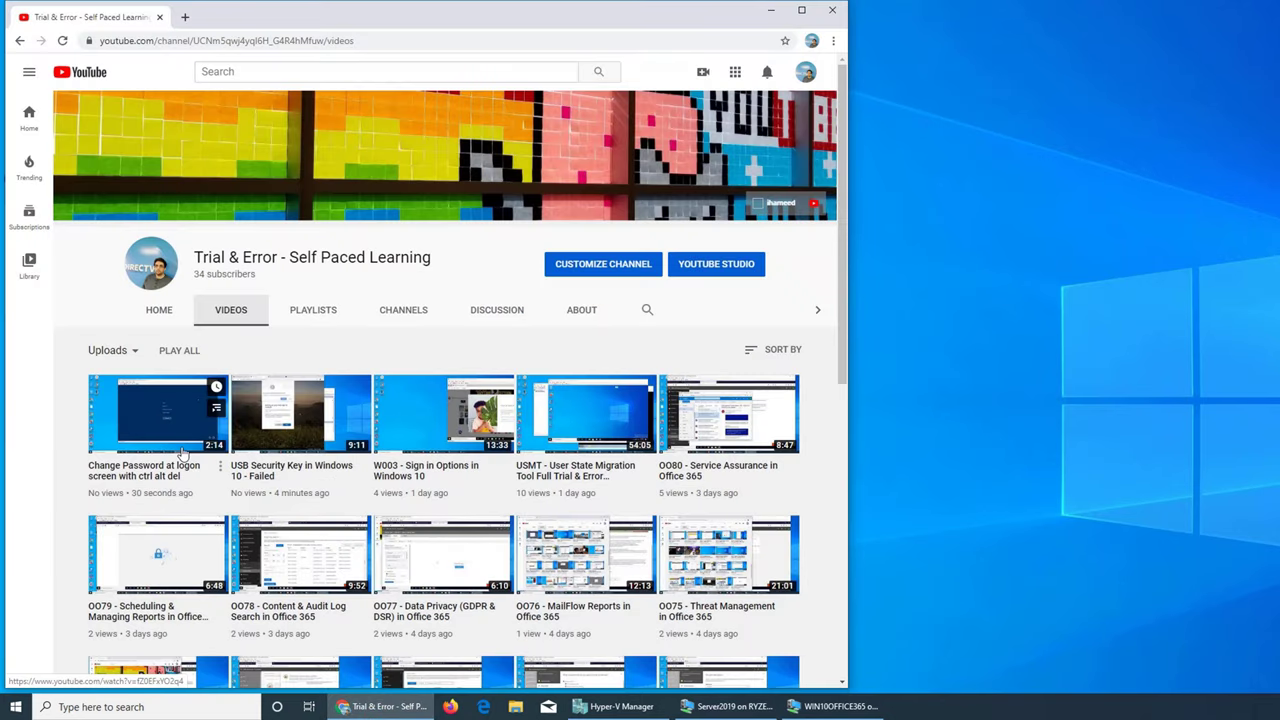
Minimize the YouTube Chrome window and bring the WIN10OFFICE365 VM window to the front
click(763, 13)
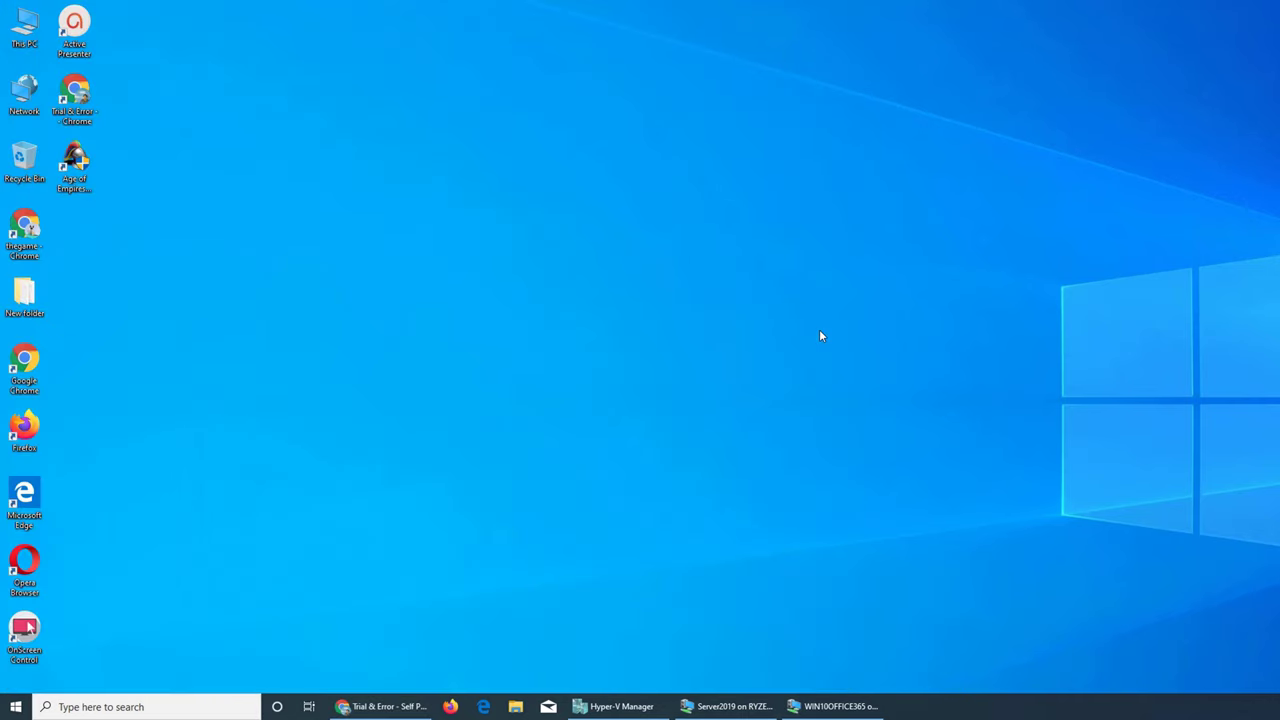
click(810, 706)
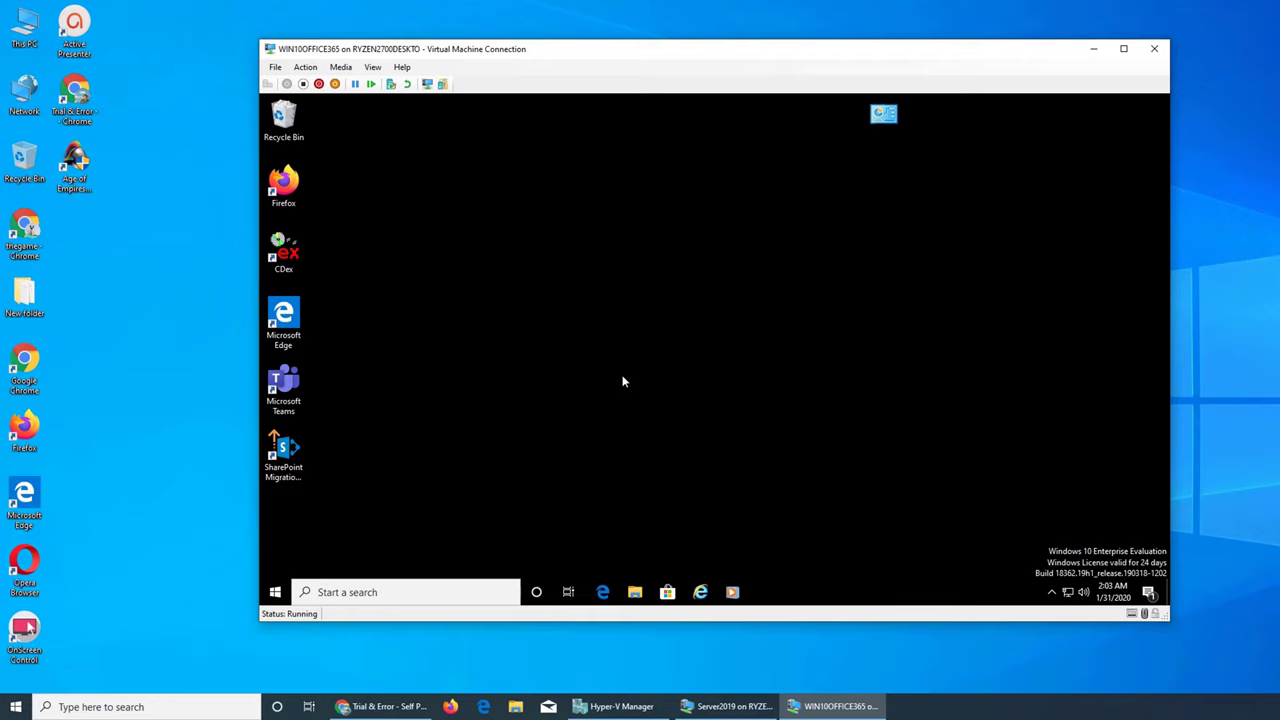
Show and then minimize the Server2019 VM, and send Ctrl+Alt+Del to the Windows 10 VM
click(730, 706)
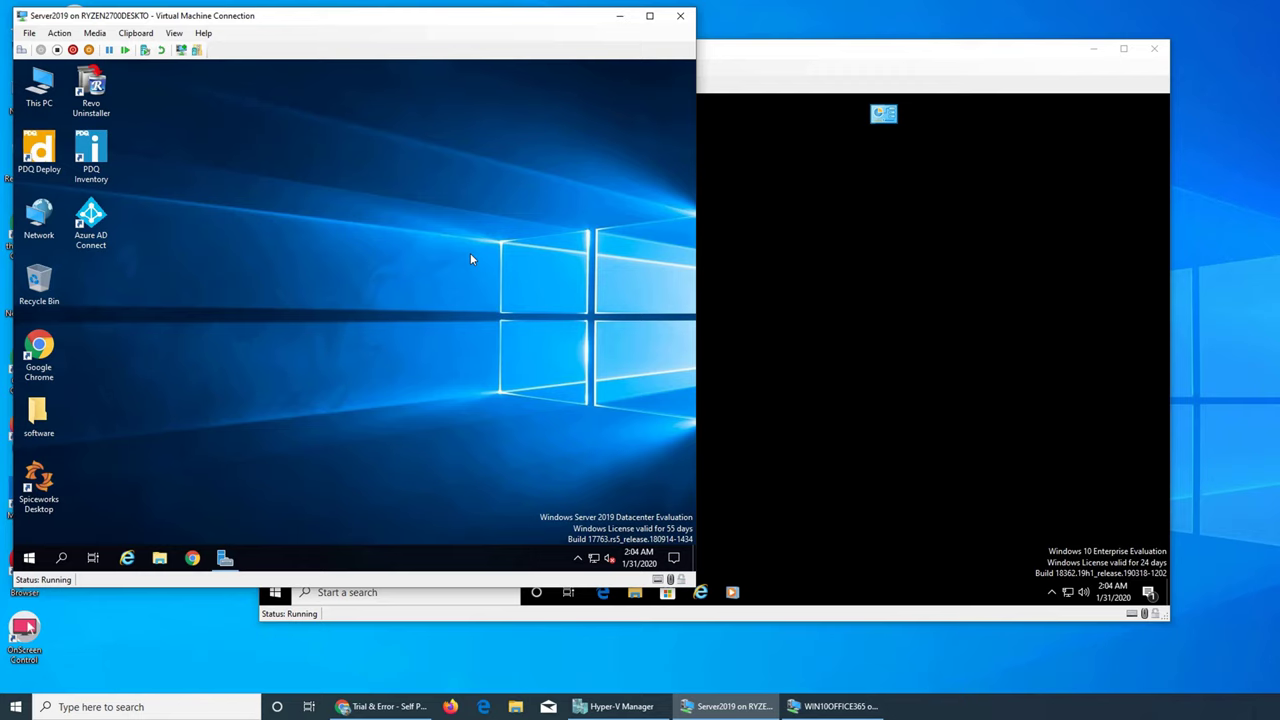
click(619, 15)
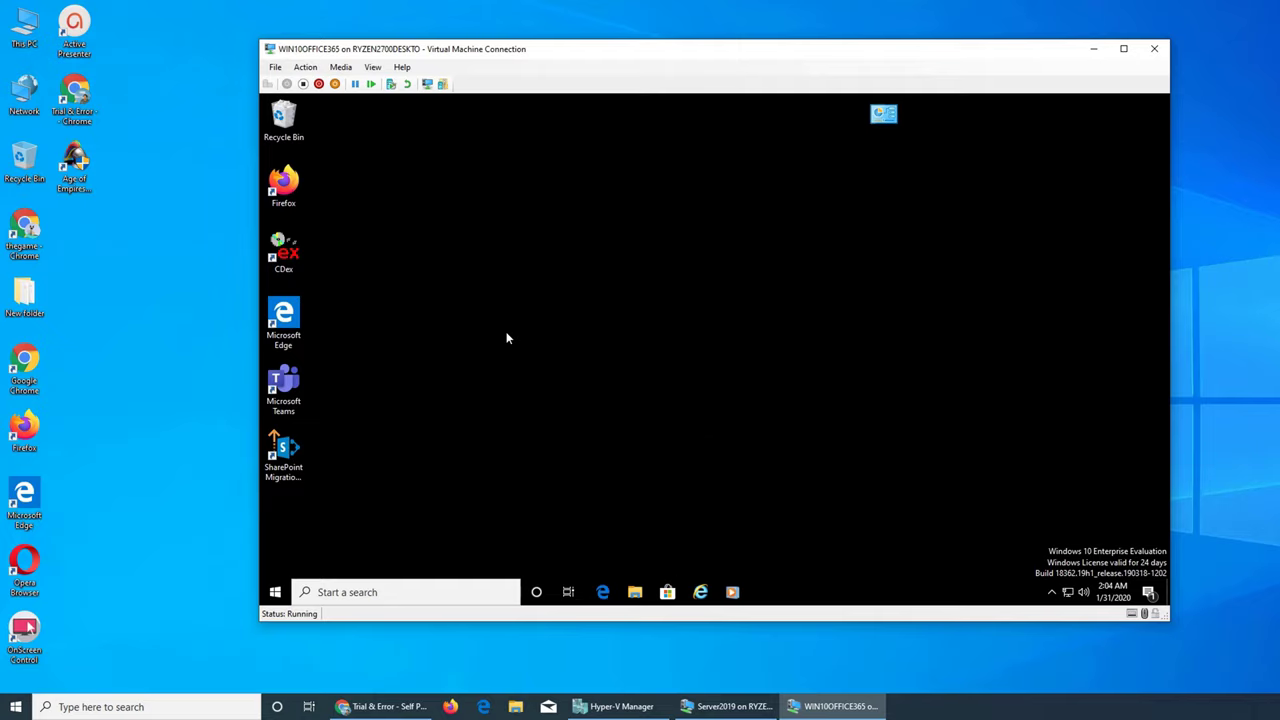
key(ctrl+alt+End)
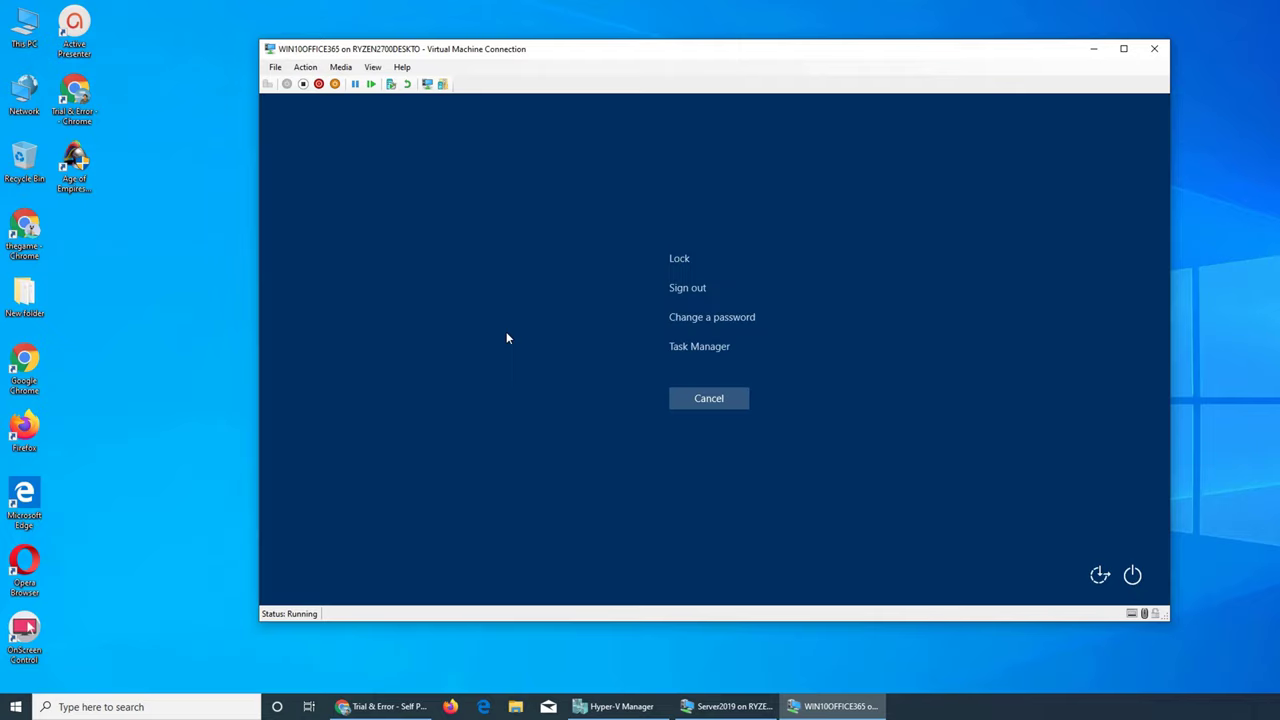
In Change a password, enter the current password and the new password twice, then submit
click(712, 316)
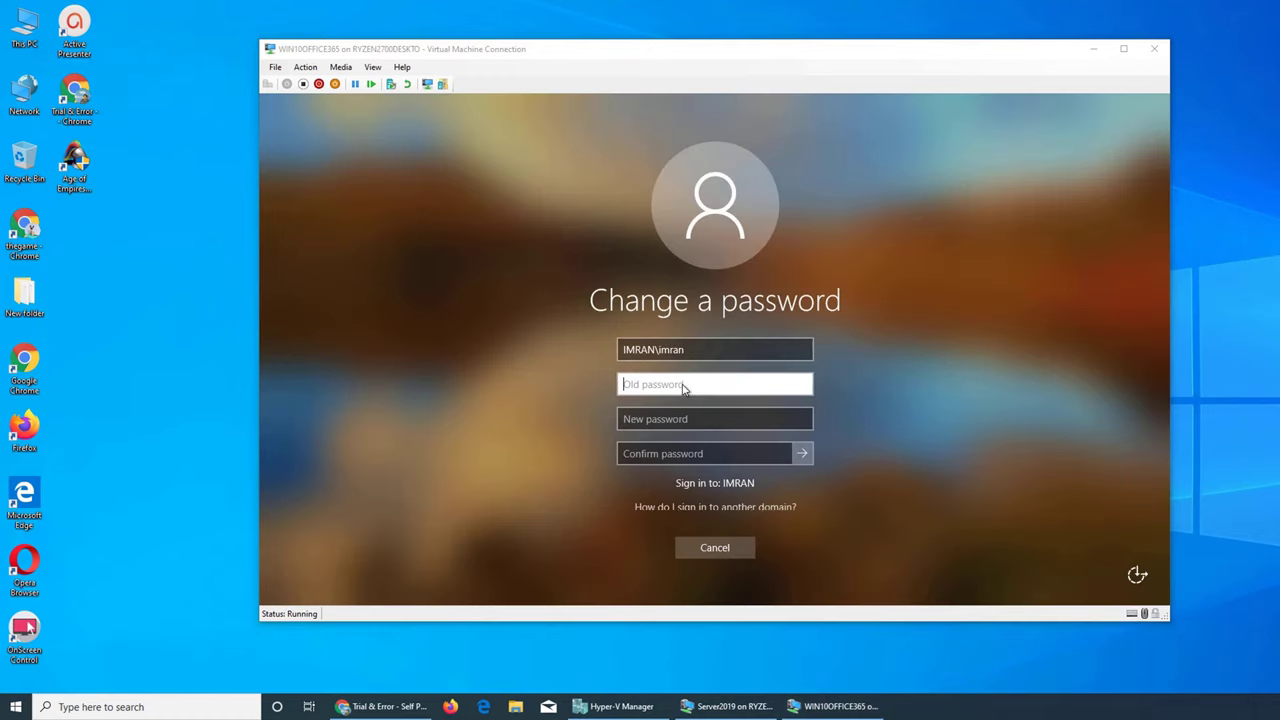
click(685, 387)
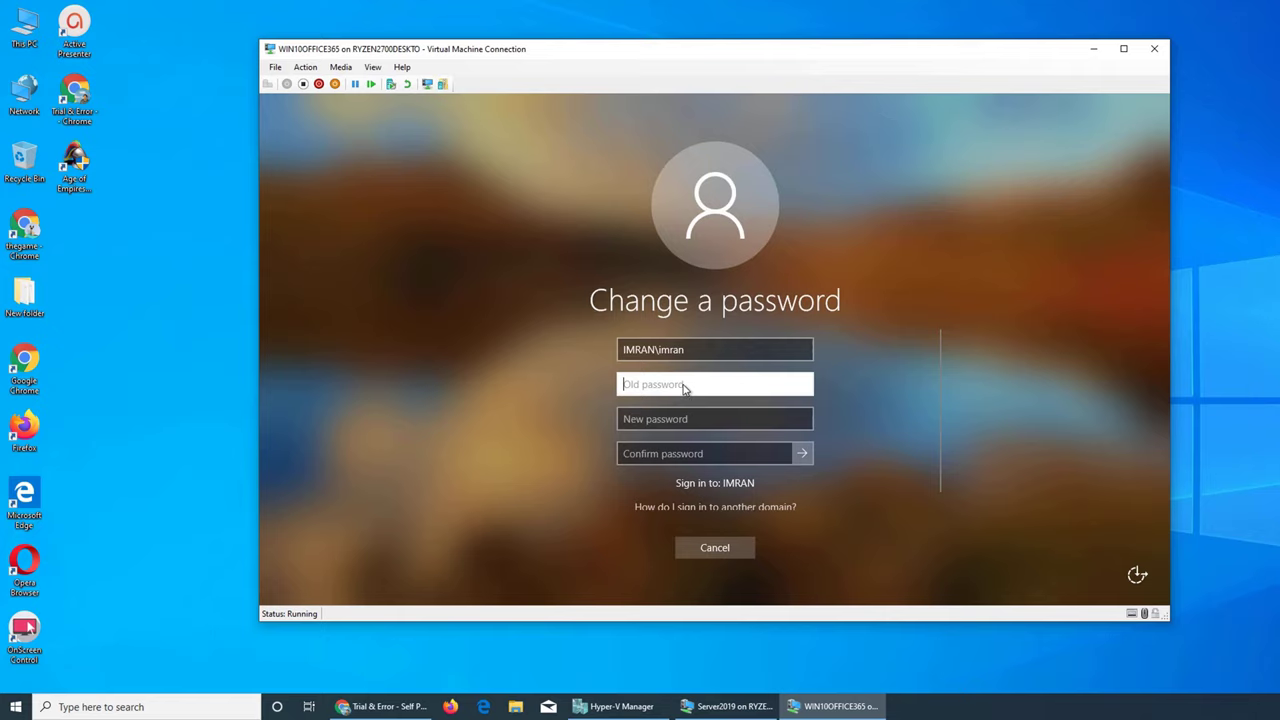
text(•••••••••••)
key(Tab)
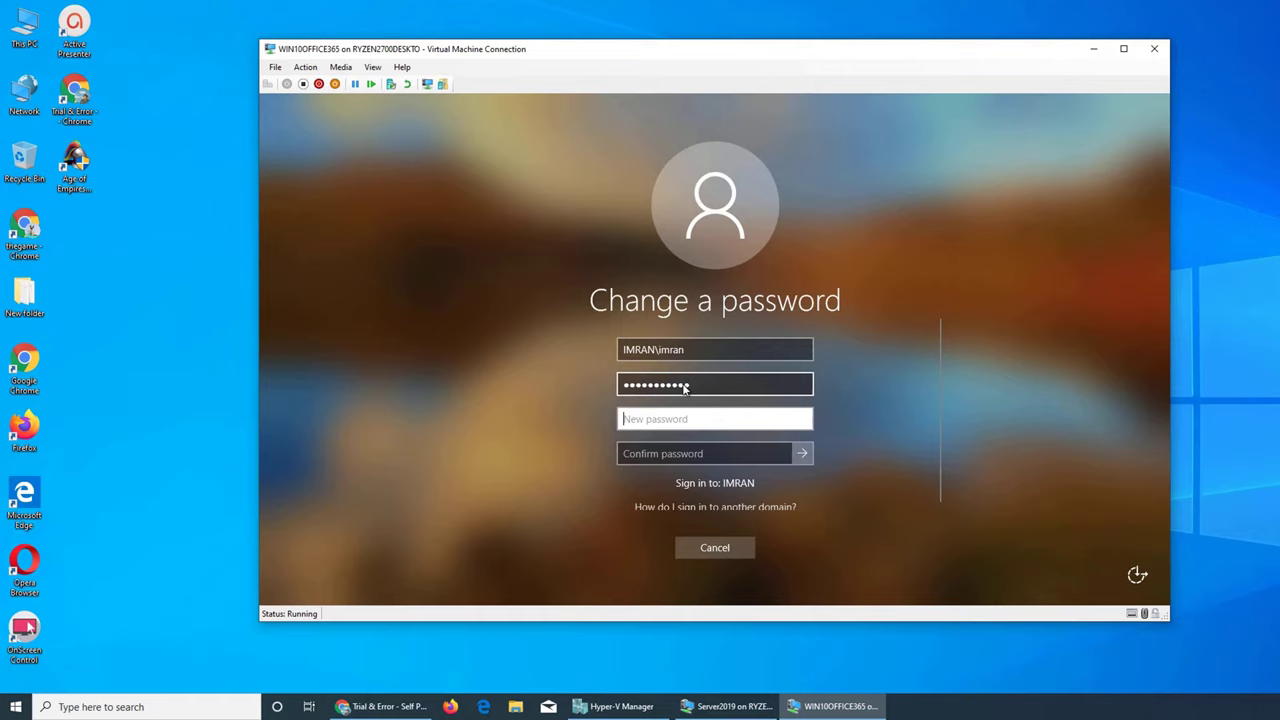
text(•••••••••••)
key(Tab)
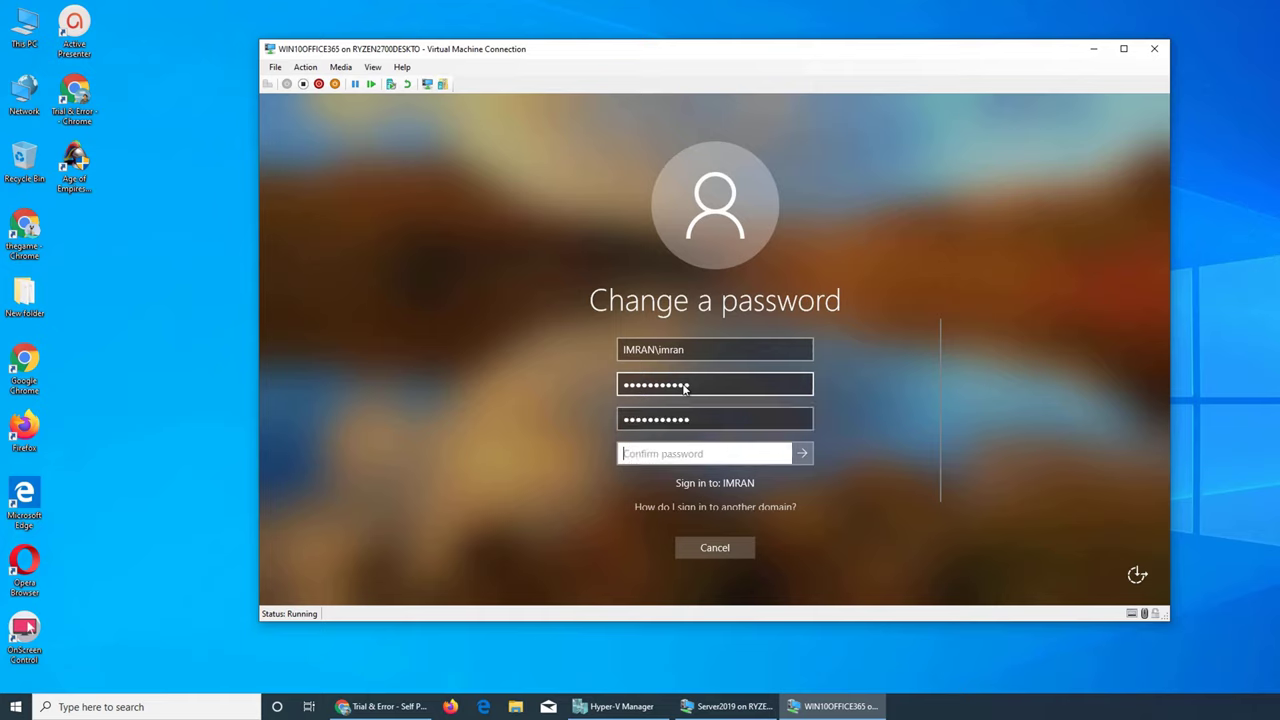
text(•••••••••••)
click(802, 453)
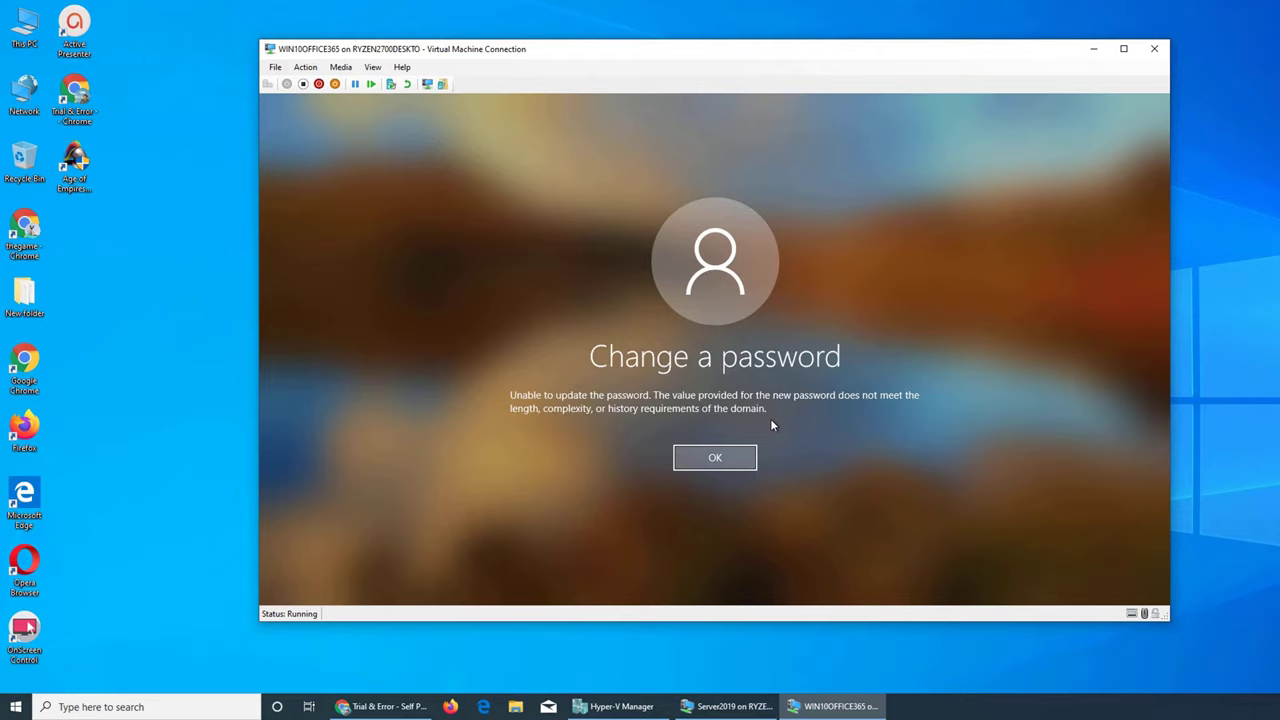
Dismiss the password error, switch to the centred Server2019 VM window and launch Server Manager
click(739, 459)
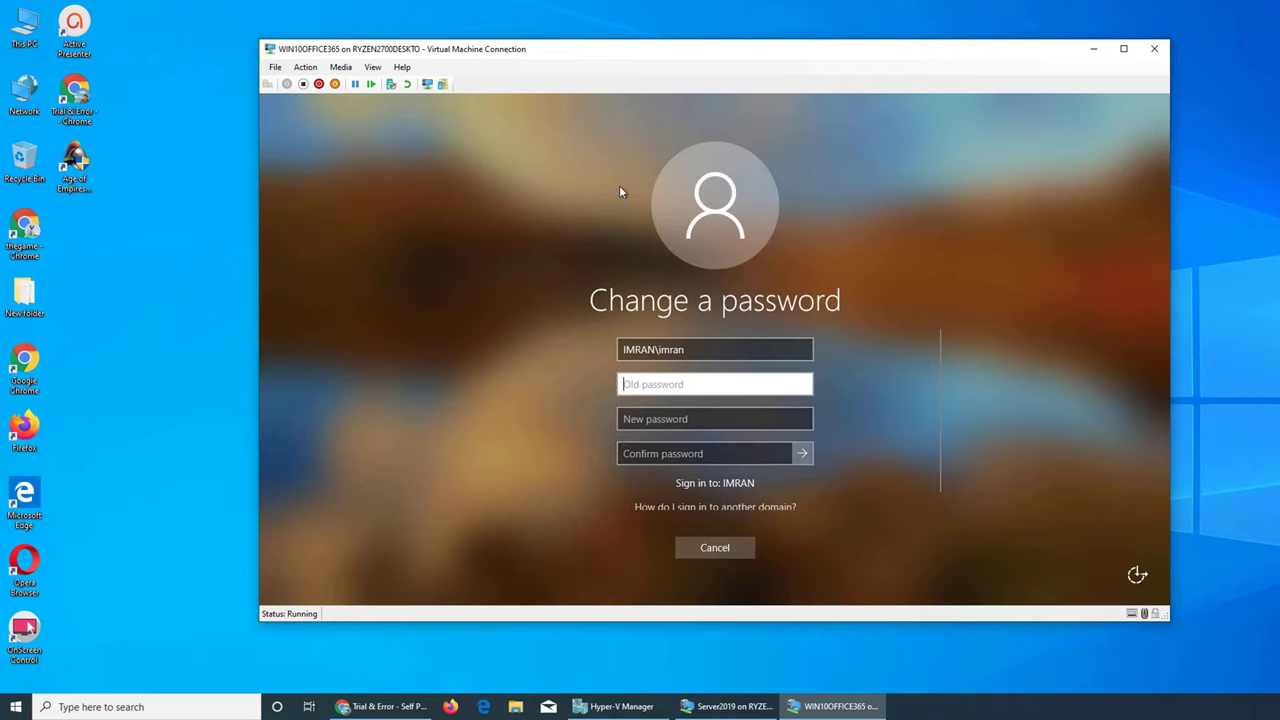
click(1093, 48)
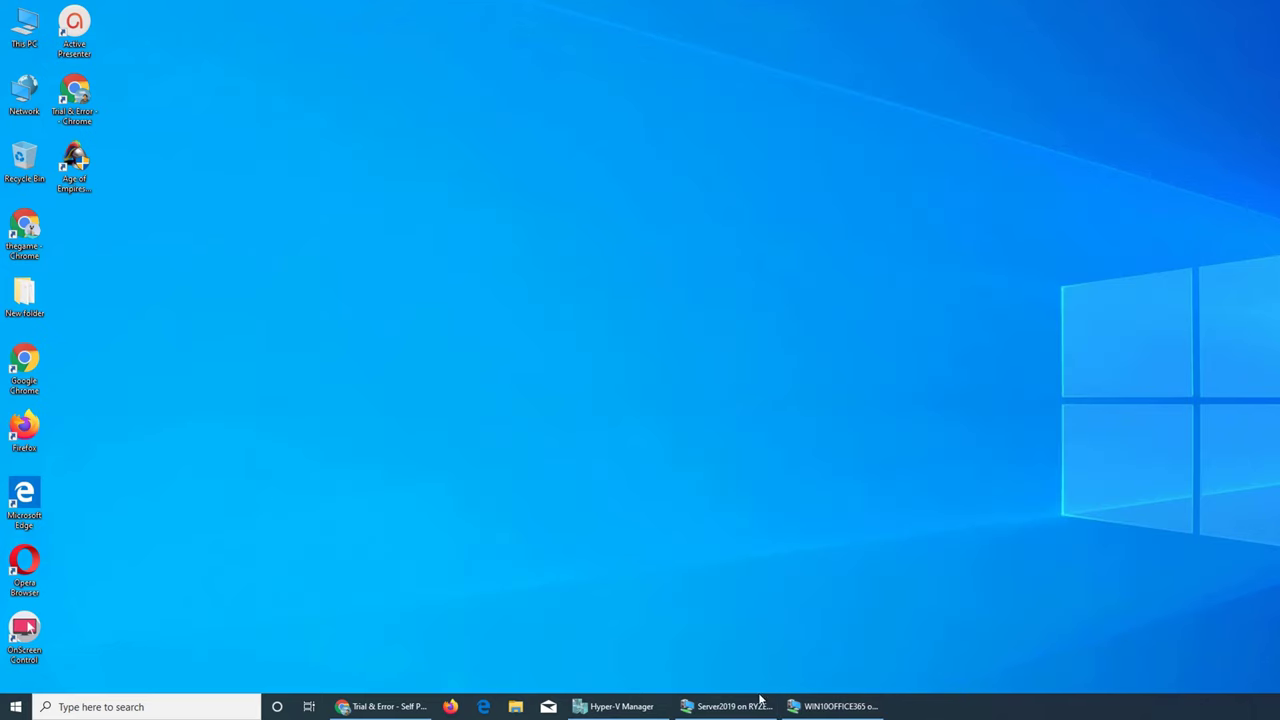
click(748, 707)
drag(479, 23, 707, 63)
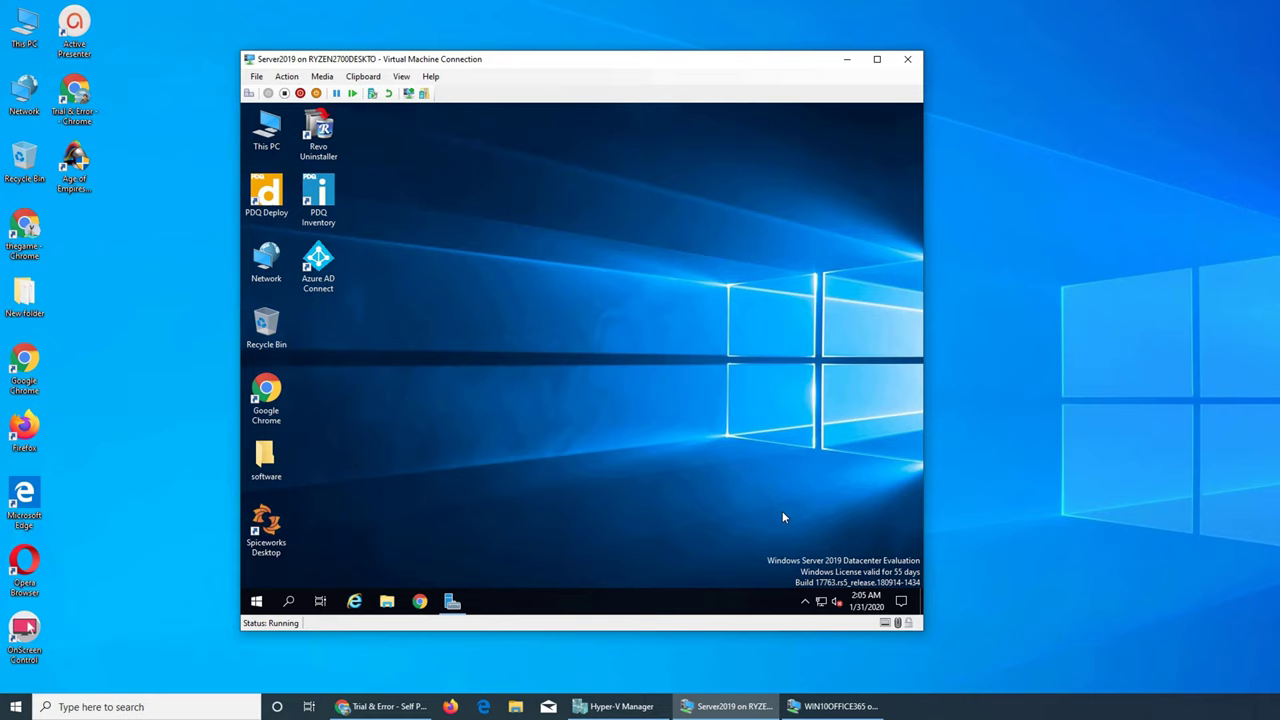
click(452, 600)
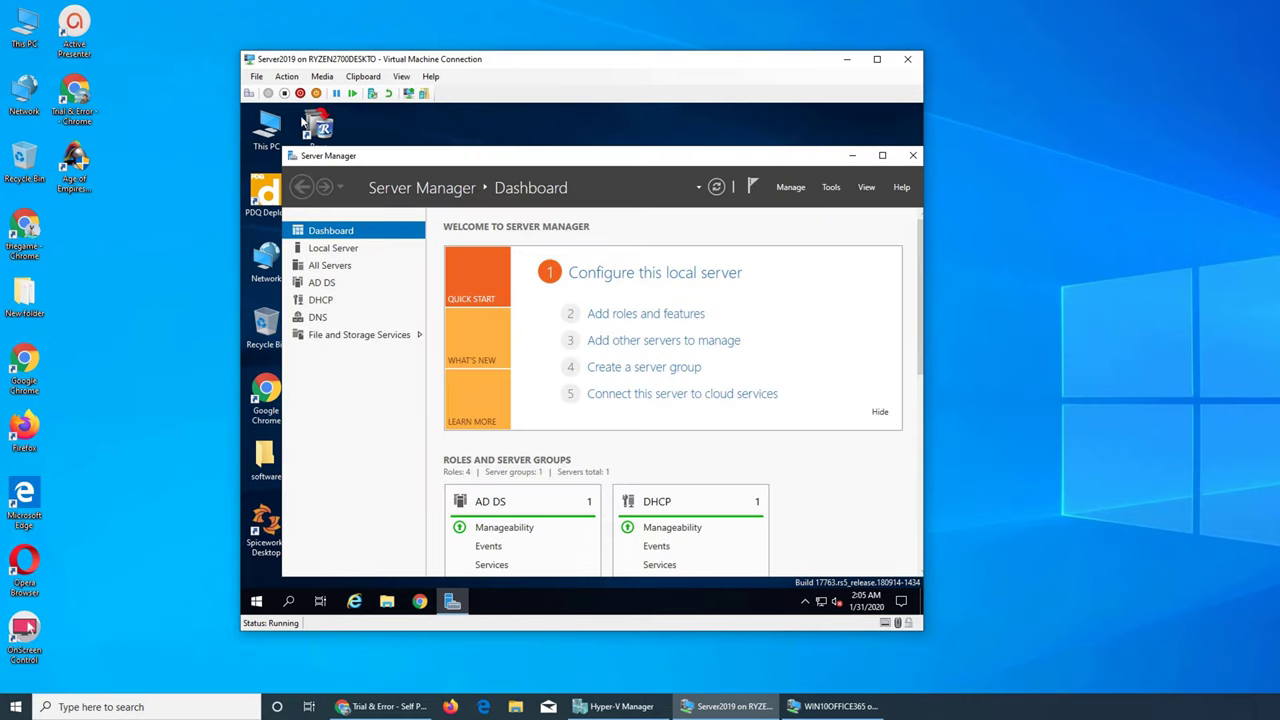
Launch Active Directory Users and Computers from Tools, open imran.local's Users container, and right-click the user
click(835, 190)
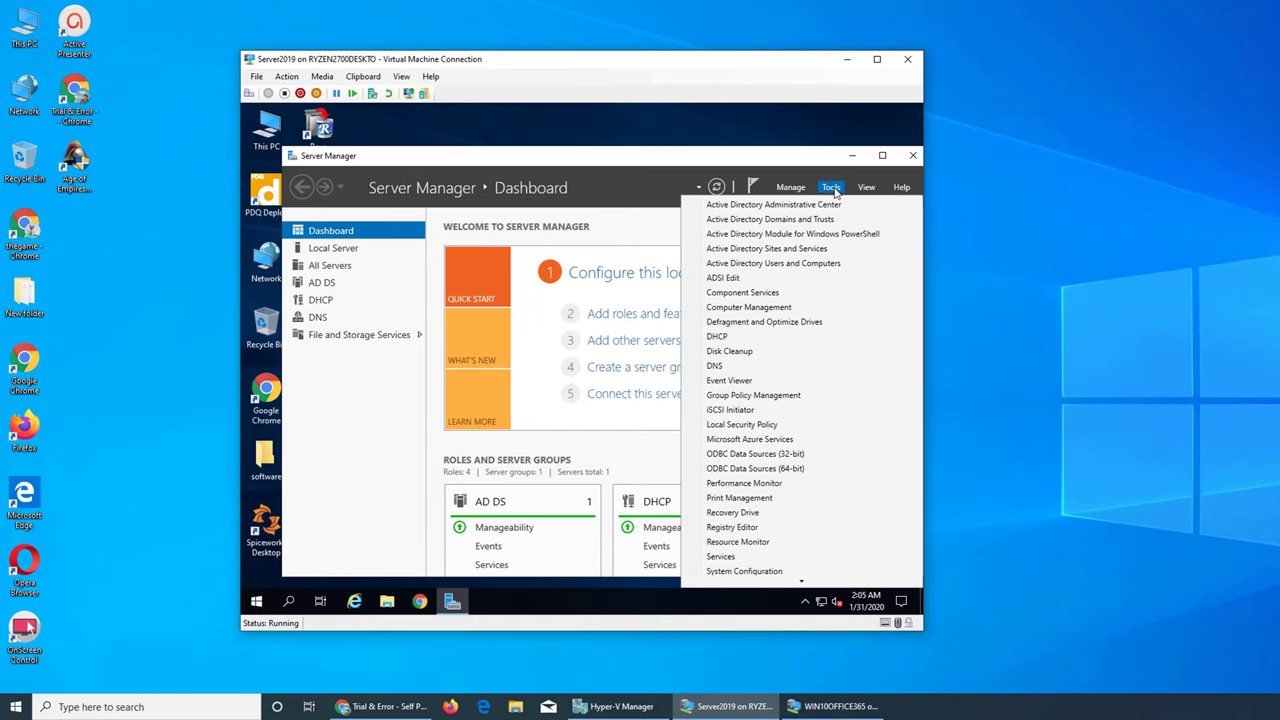
click(767, 264)
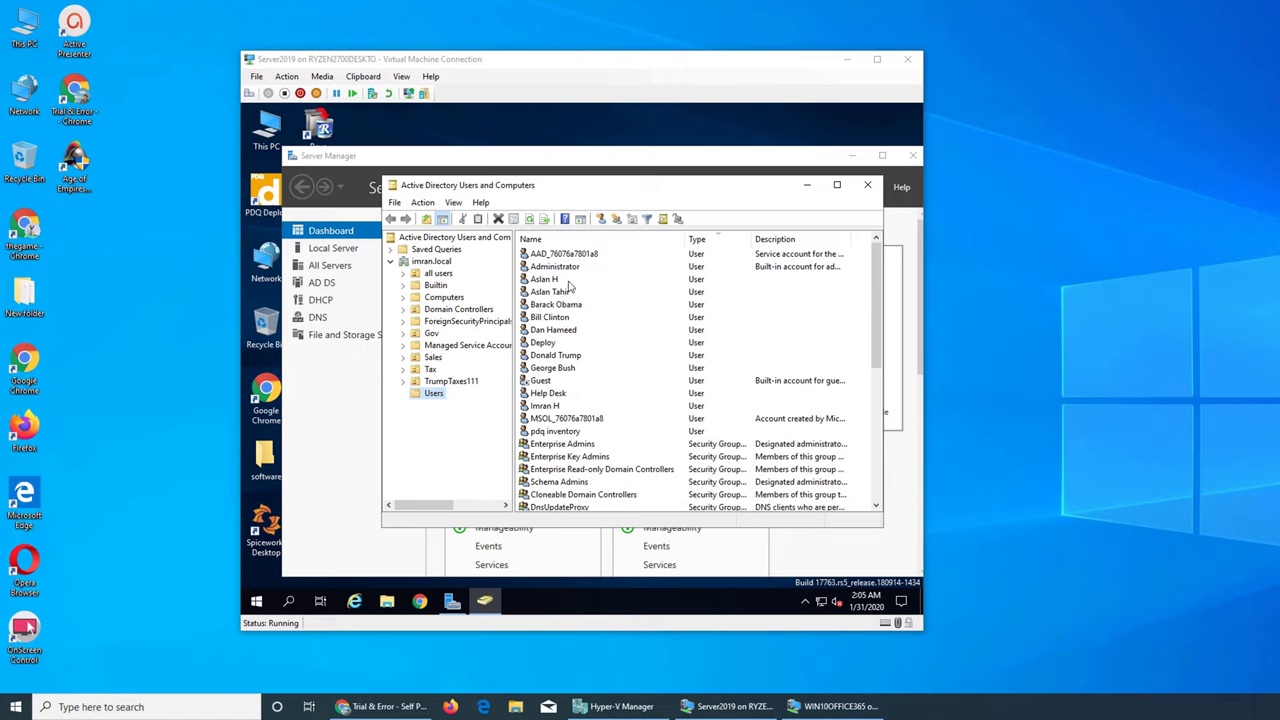
click(440, 392)
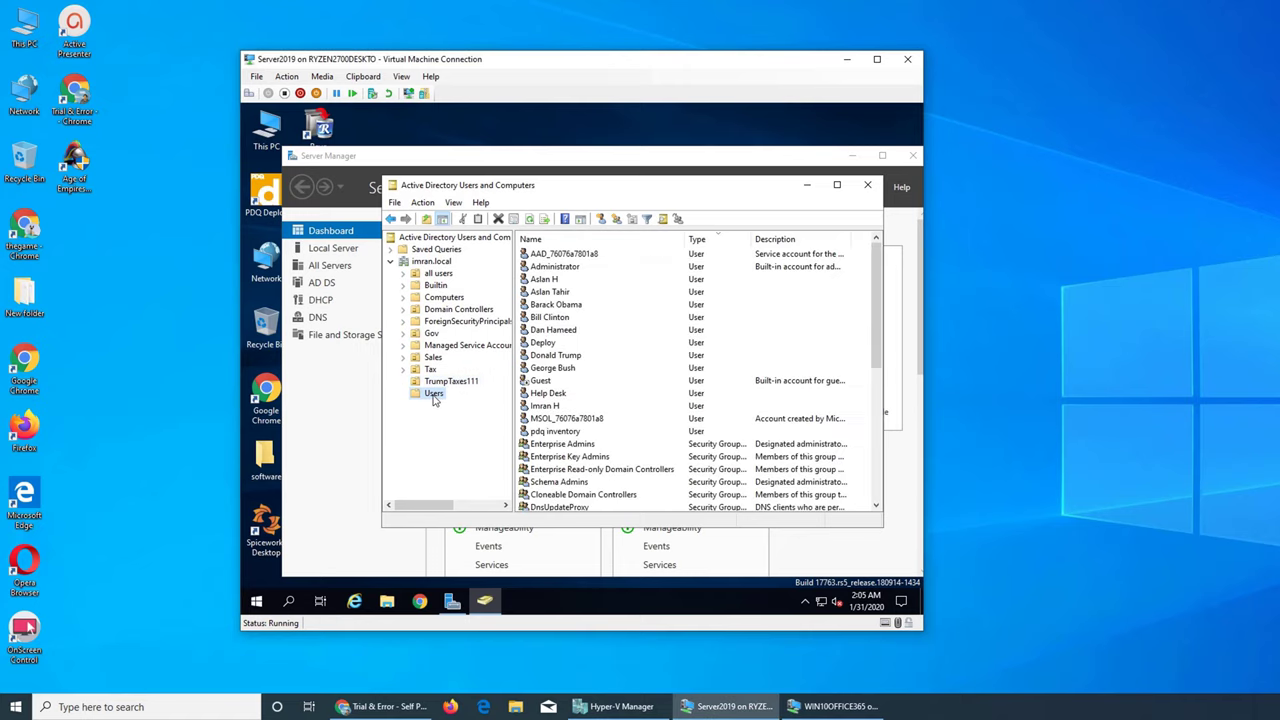
click(542, 406)
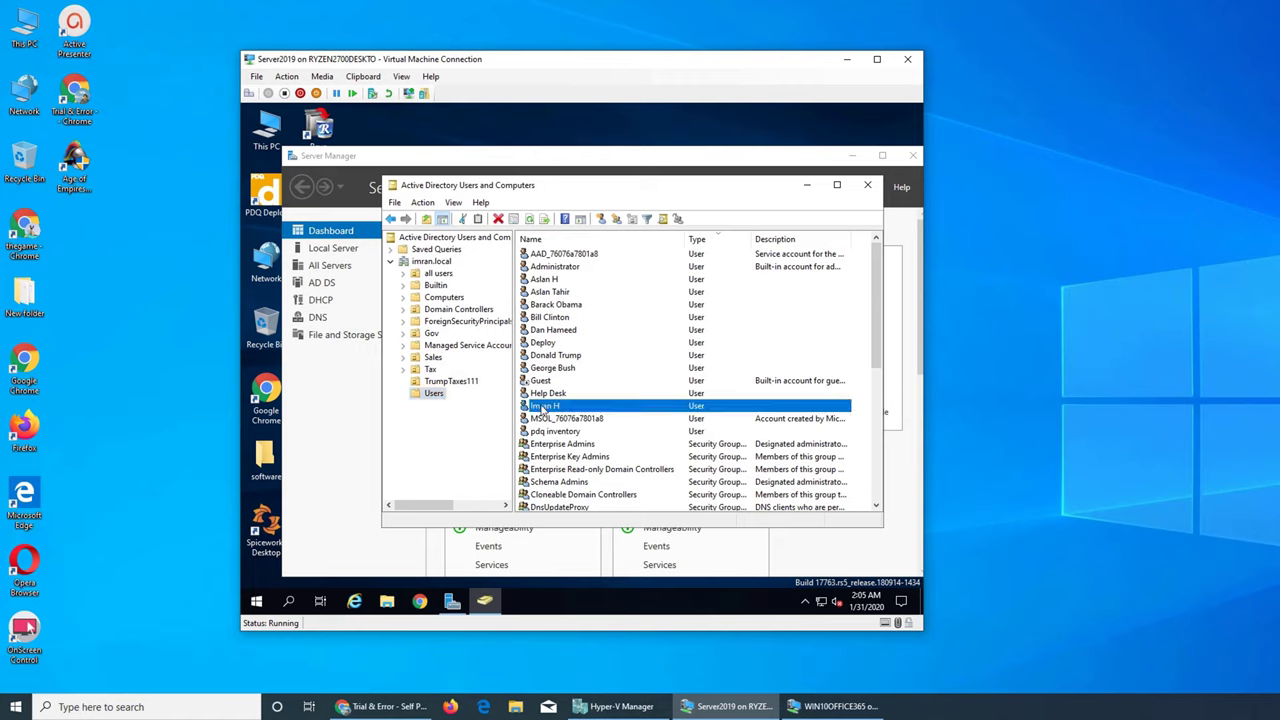
right_click(542, 410)
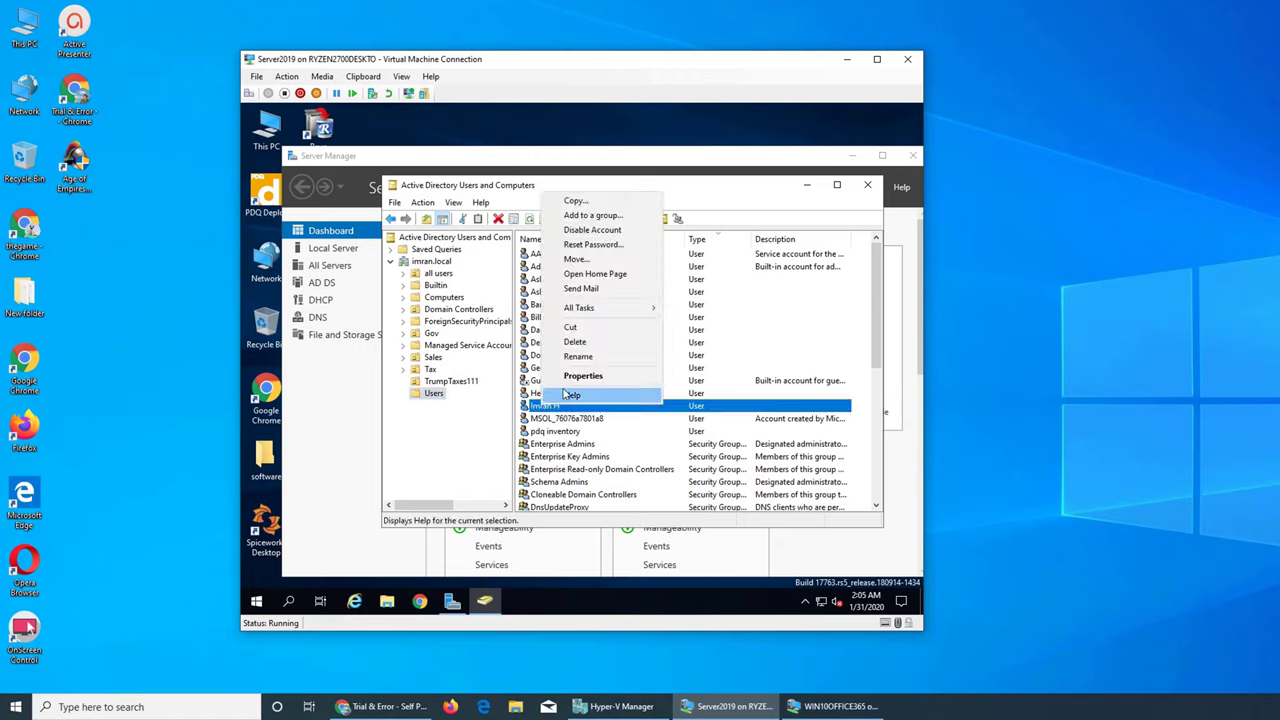
Use Reset Password to enter the new password in both fields, apply it, and acknowledge the confirmation
click(584, 245)
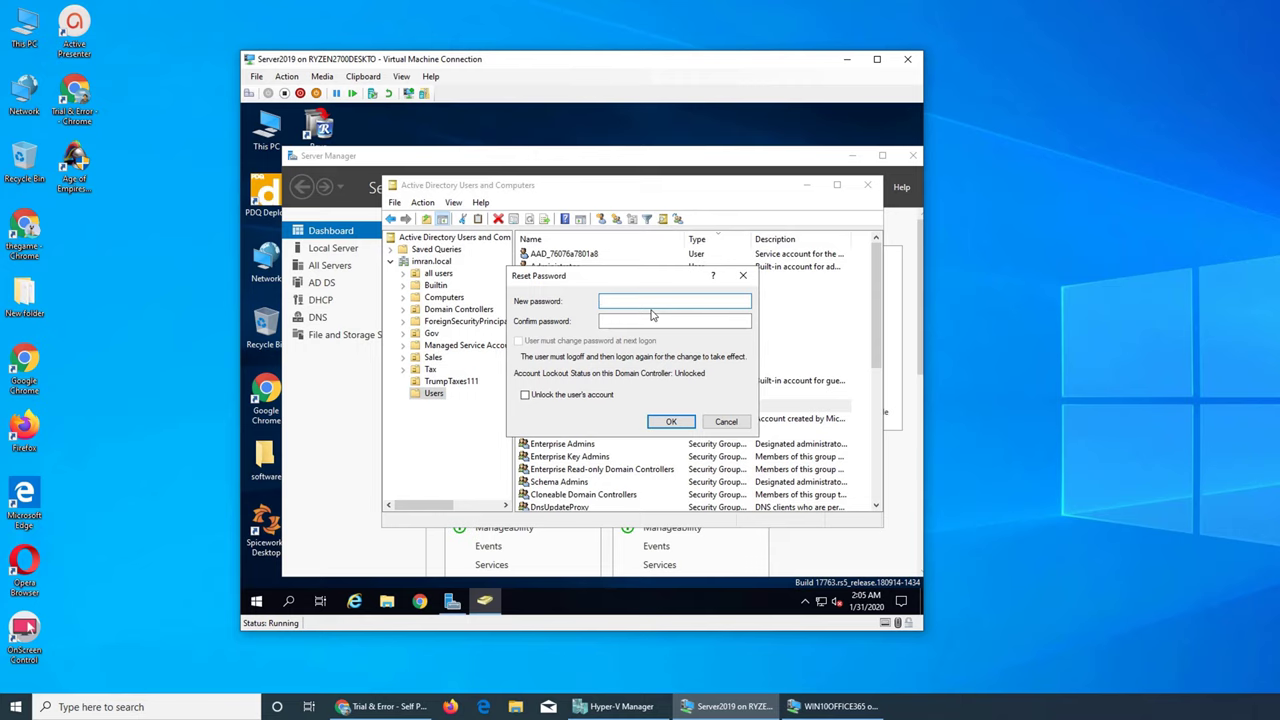
text(•••••••••••)
key(Tab)
text(•••••••••••)
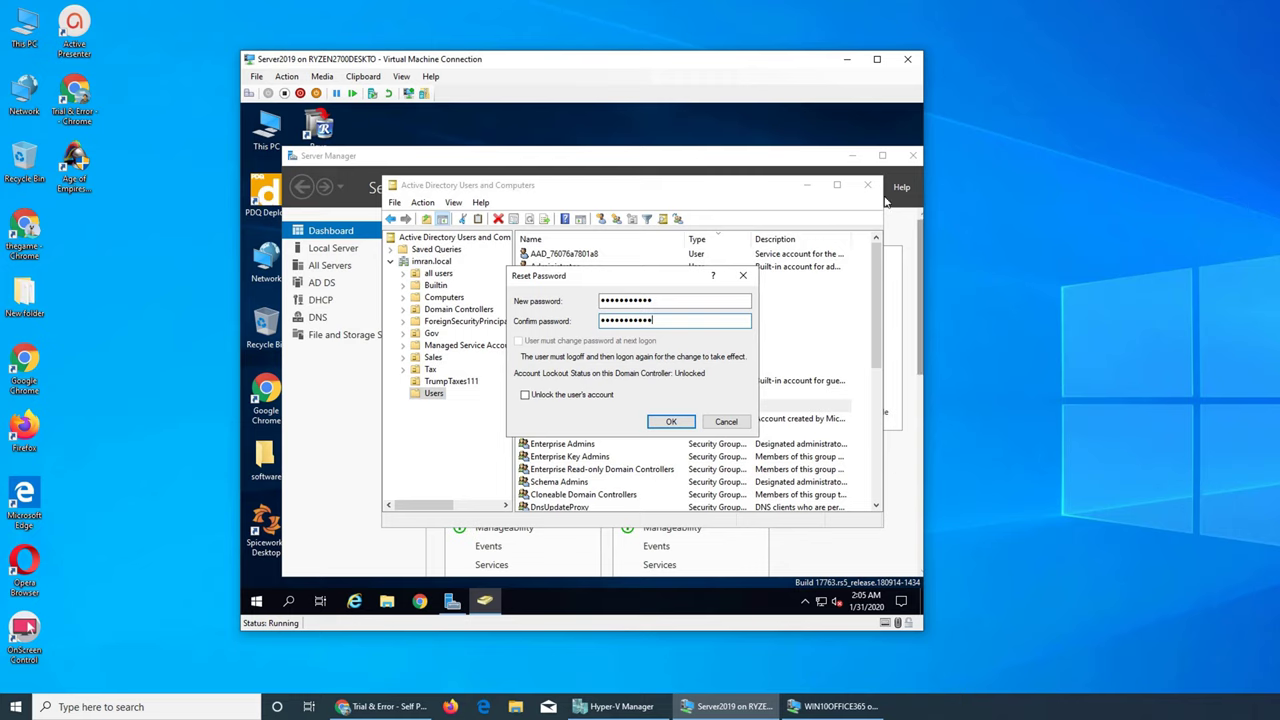
click(671, 421)
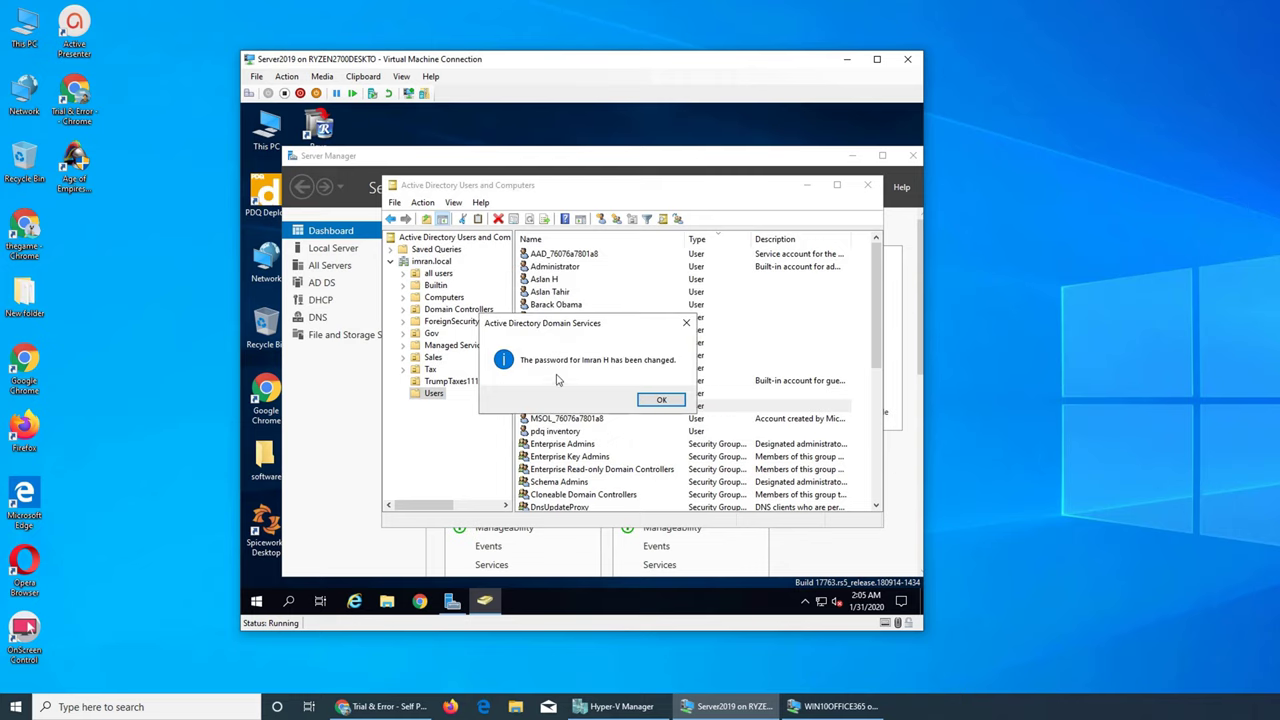
click(665, 402)
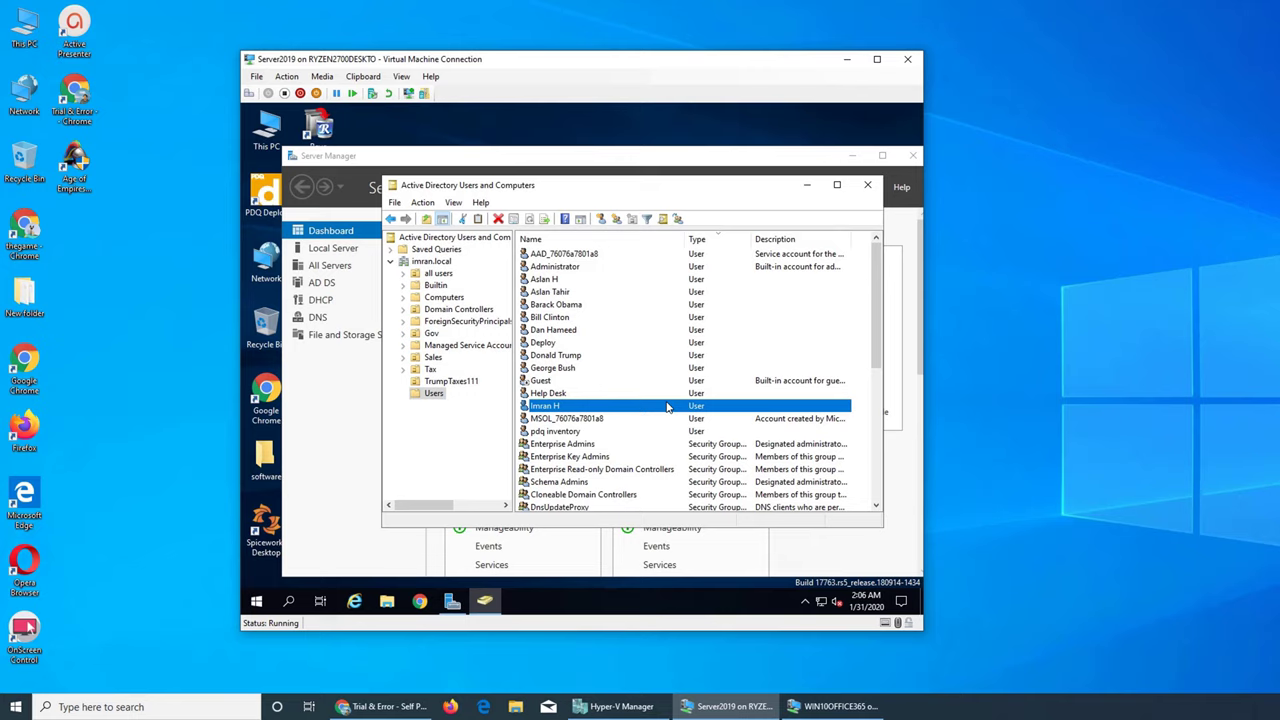
Cancel the Windows 10 VM's password form, sign out, and reveal the user's sign-in prompt
click(835, 706)
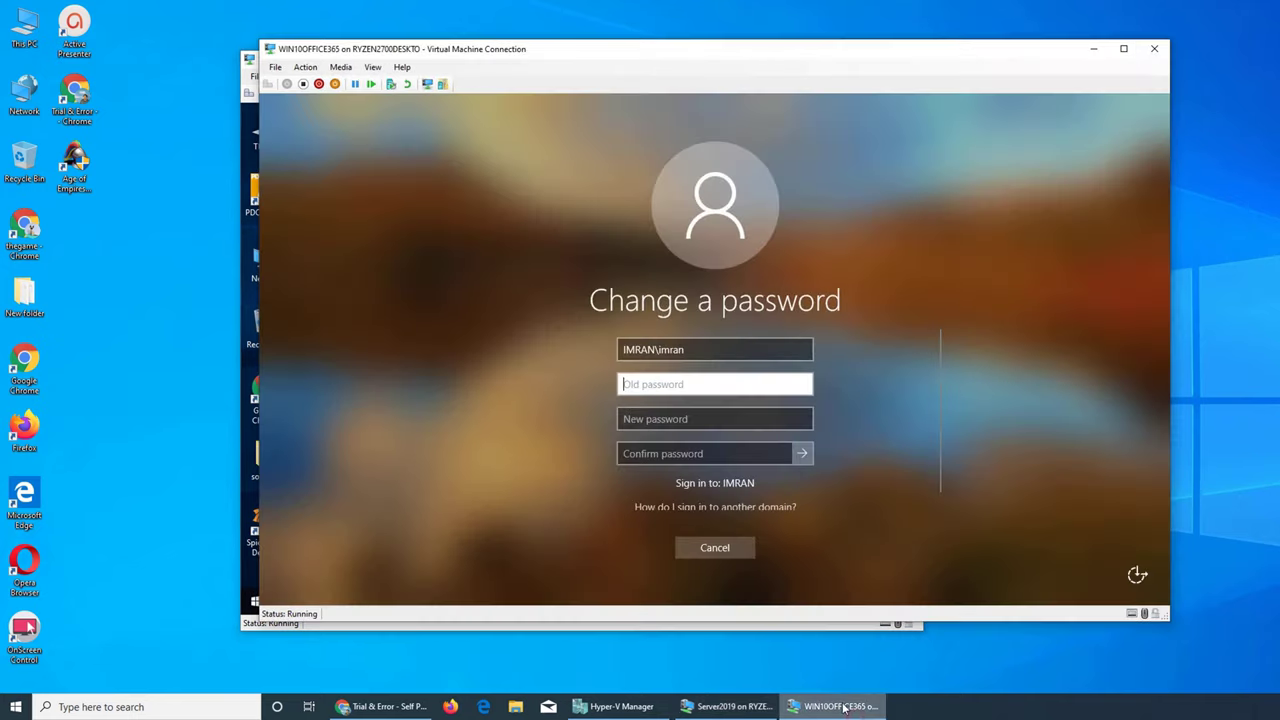
click(715, 549)
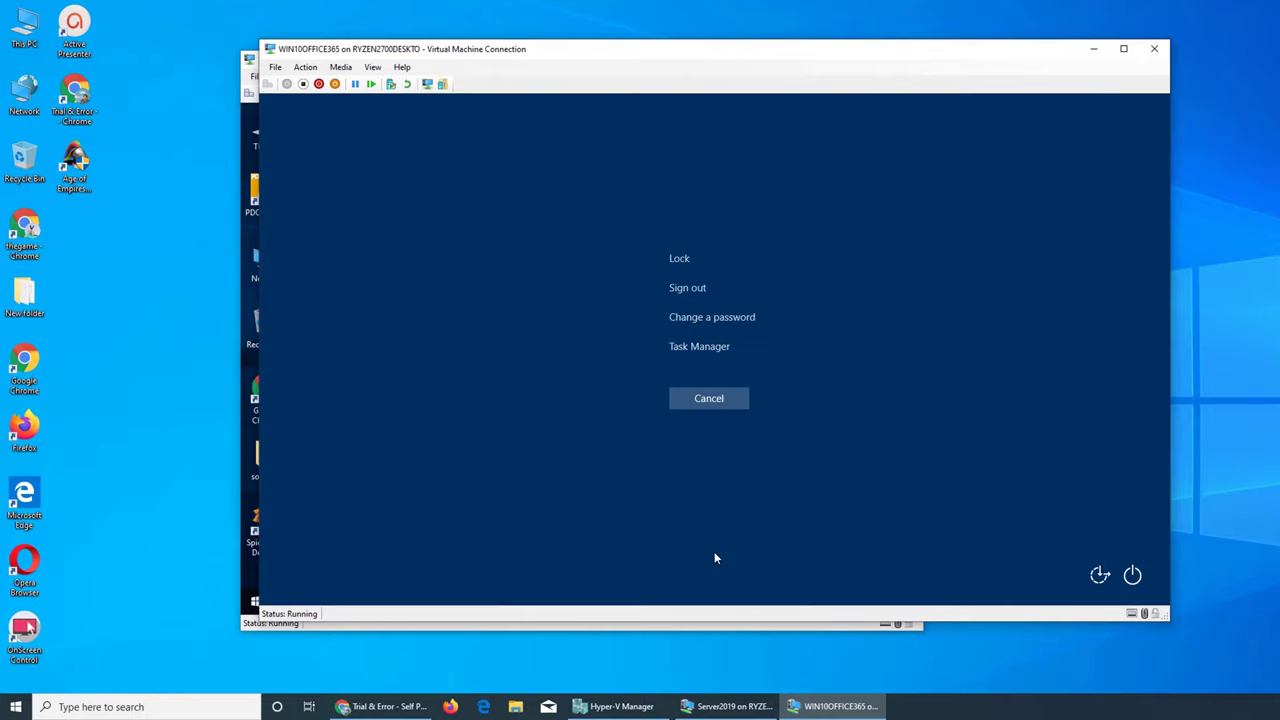
click(692, 295)
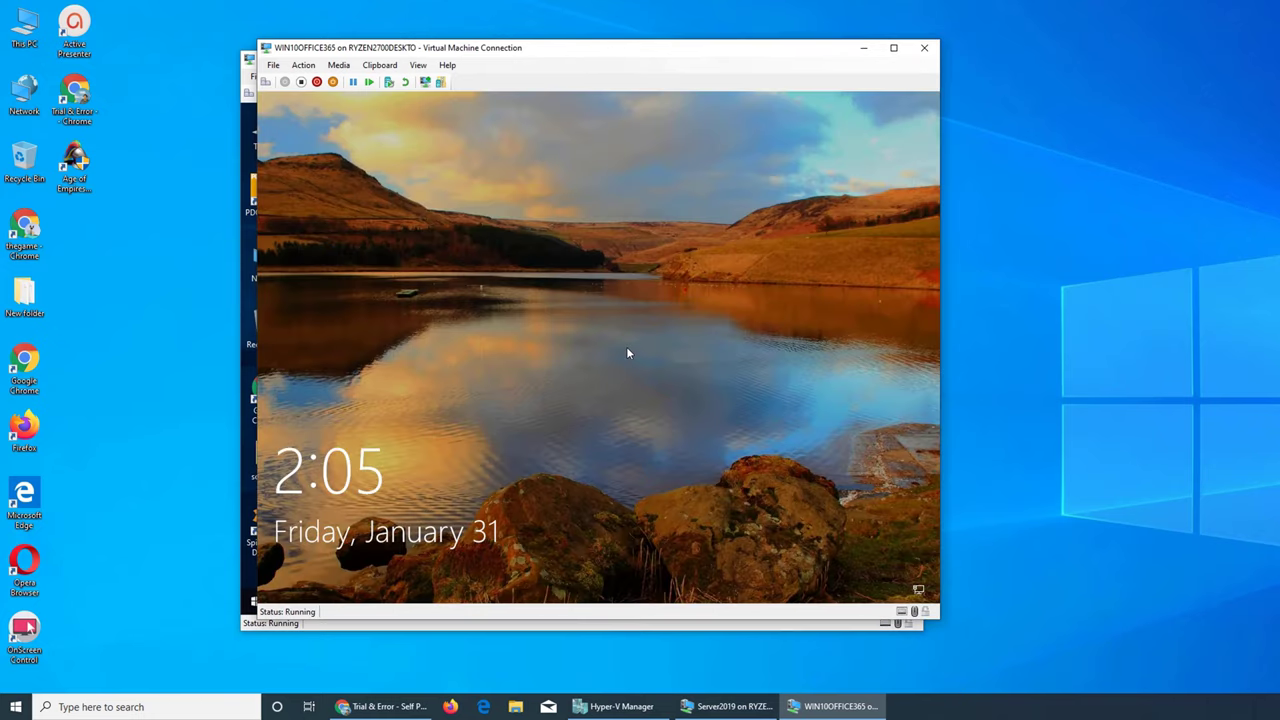
click(626, 346)
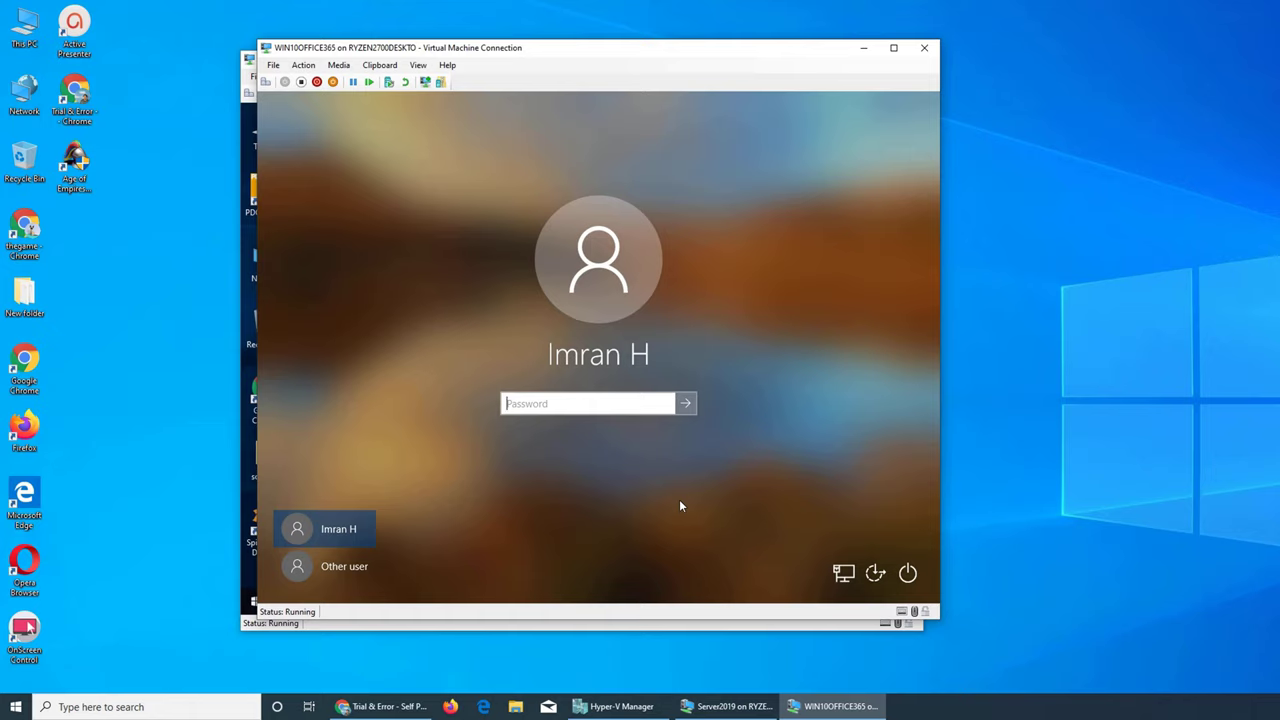
Type the reset password, fixing a mistyped character, and sign the domain user into the Windows 10 VM
text(••)
key(BackSpace)
text(••••••••••)
key(Return)
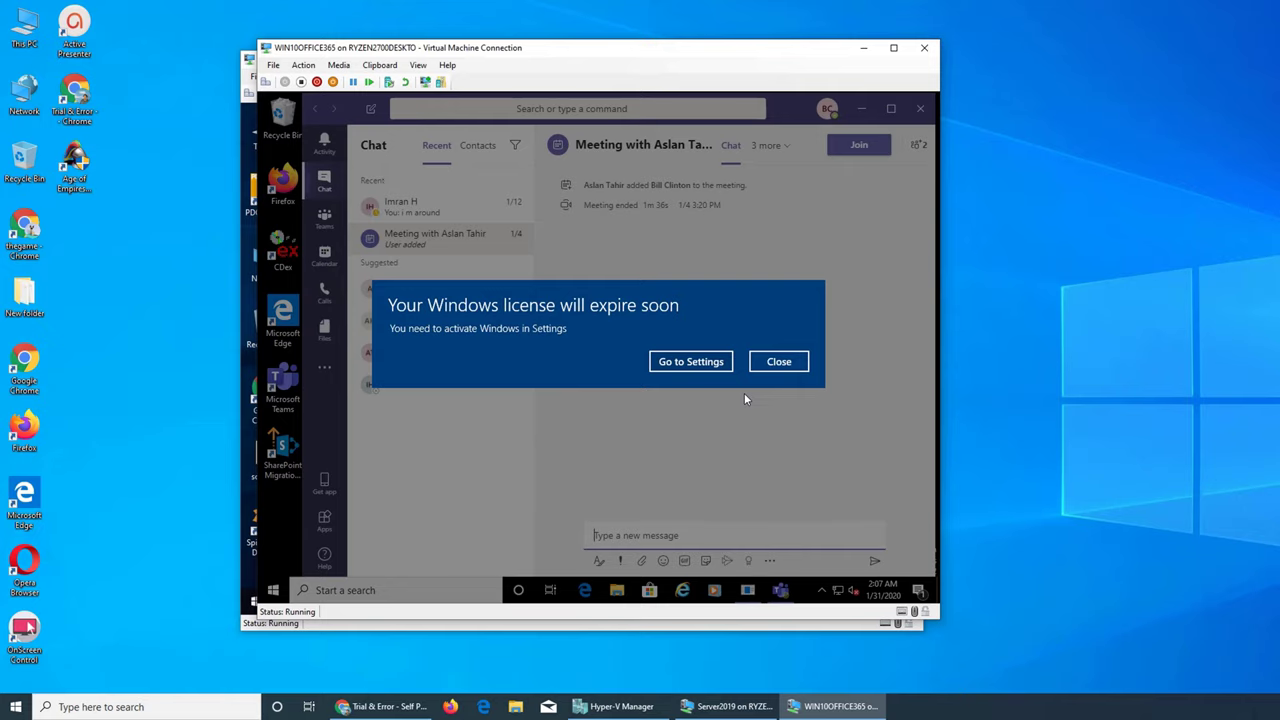
Close the licence expiry notice and Teams, then move the Windows 10 VM window right
click(778, 361)
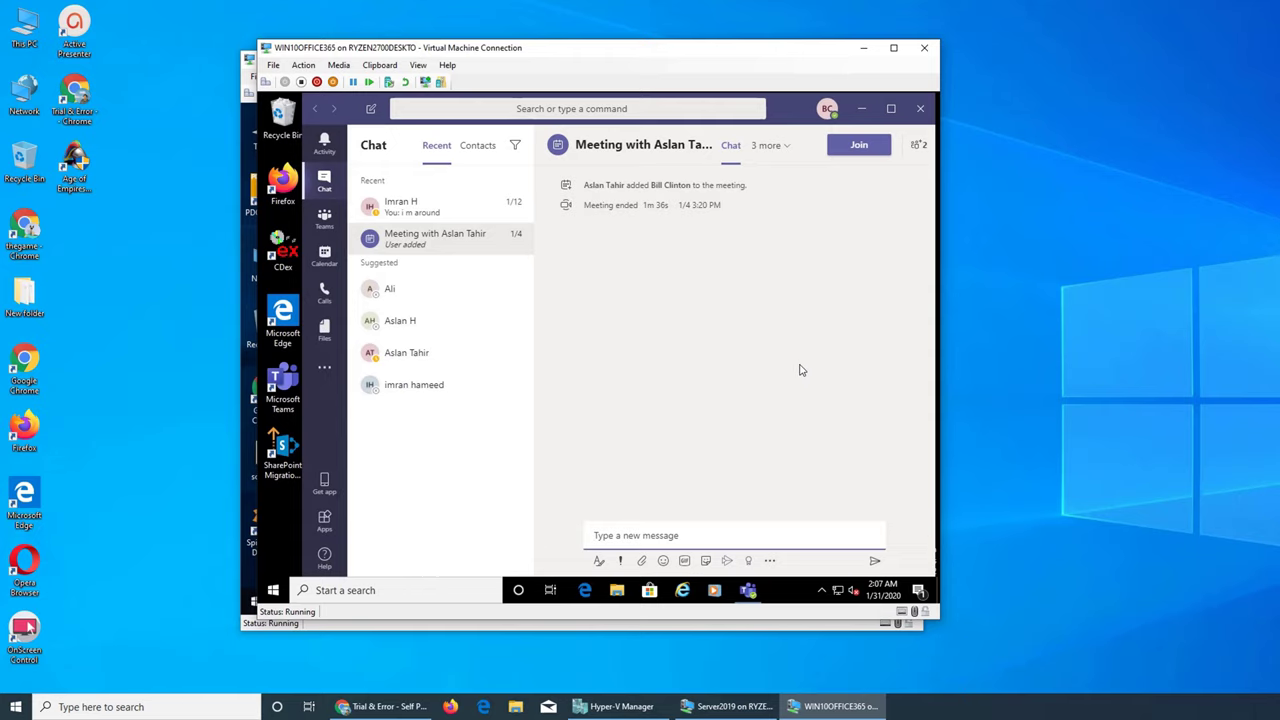
click(920, 108)
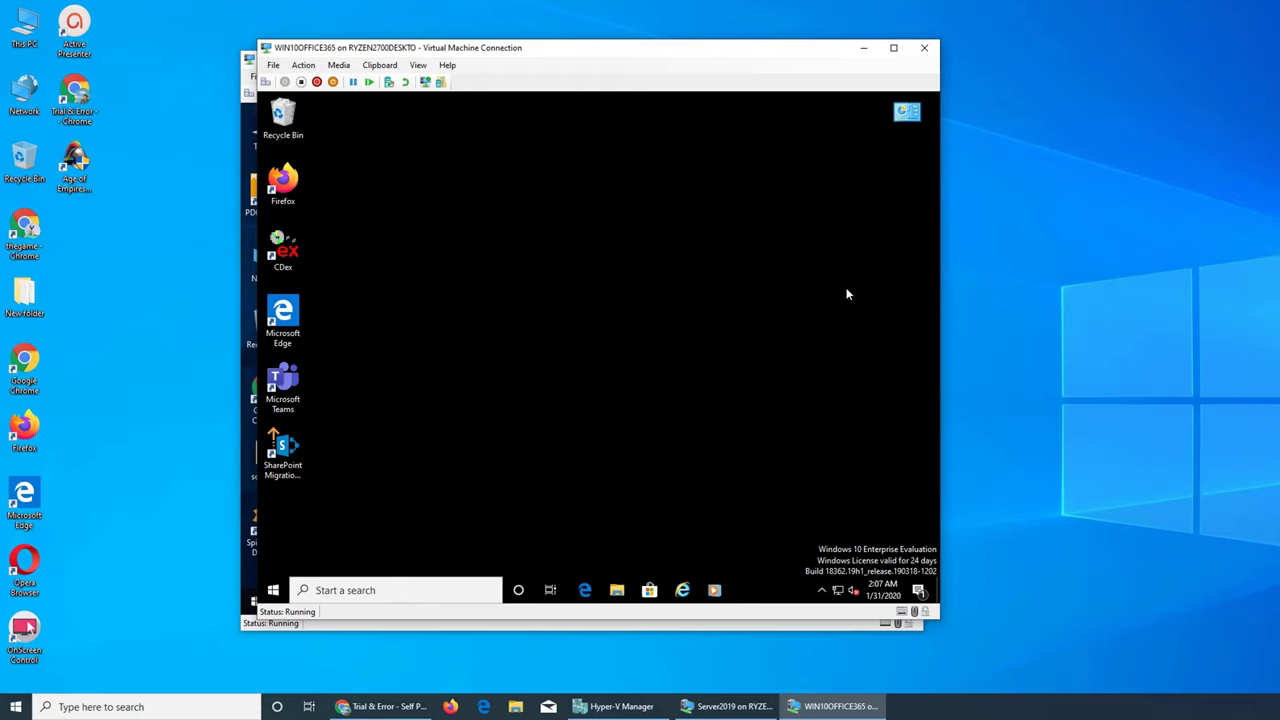
drag(709, 54, 851, 66)
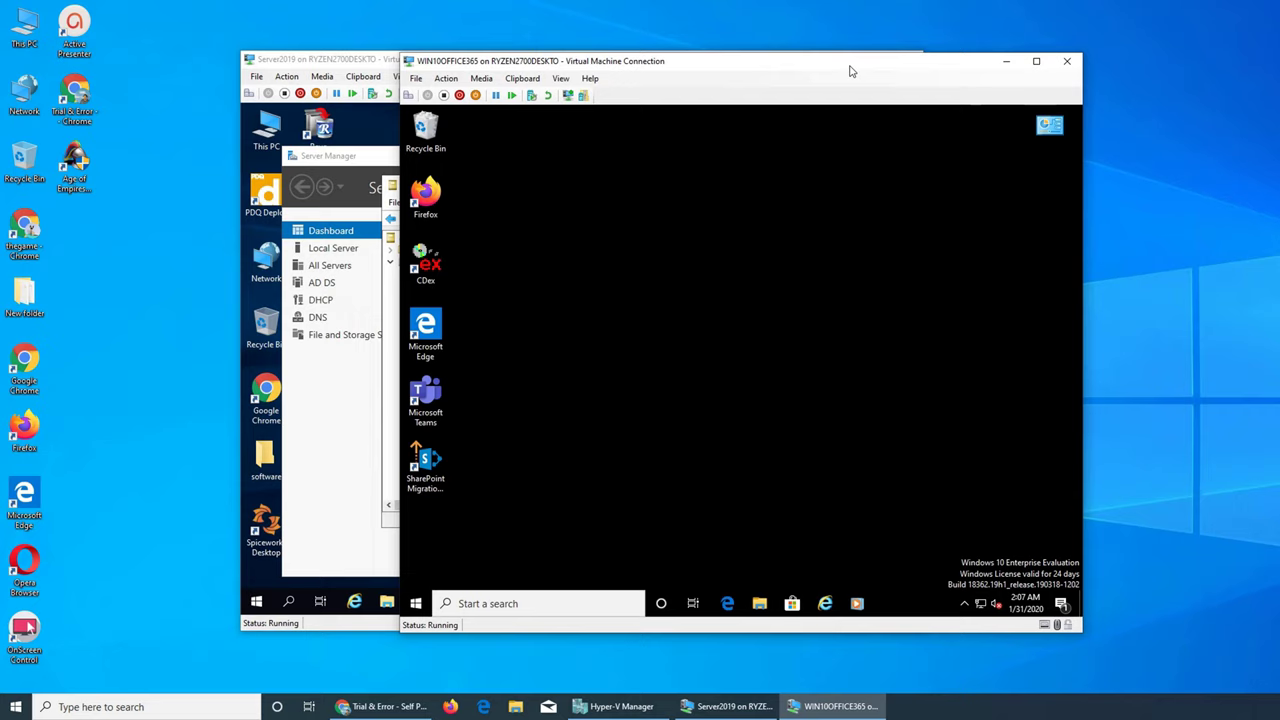